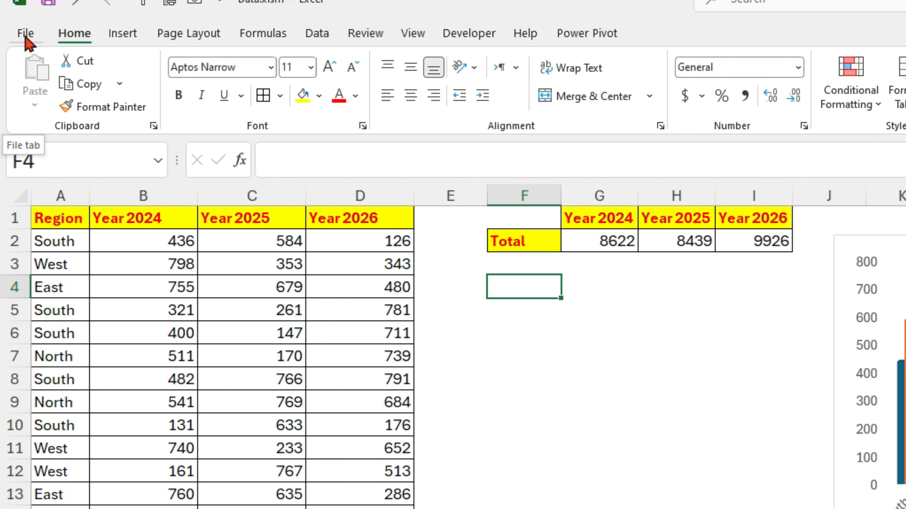
# Step: Set the Office theme to Black in the account settings and return to the worksheet
pyautogui.click(14, 31)
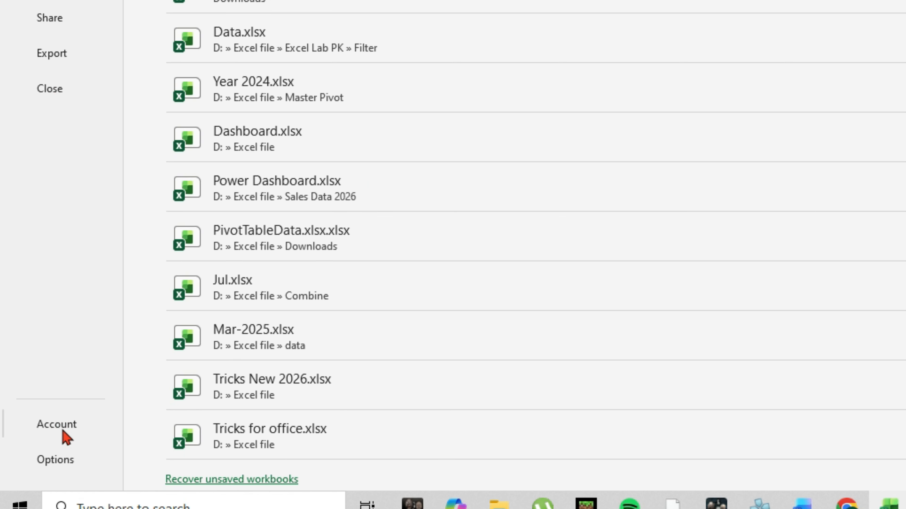
pyautogui.click(62, 430)
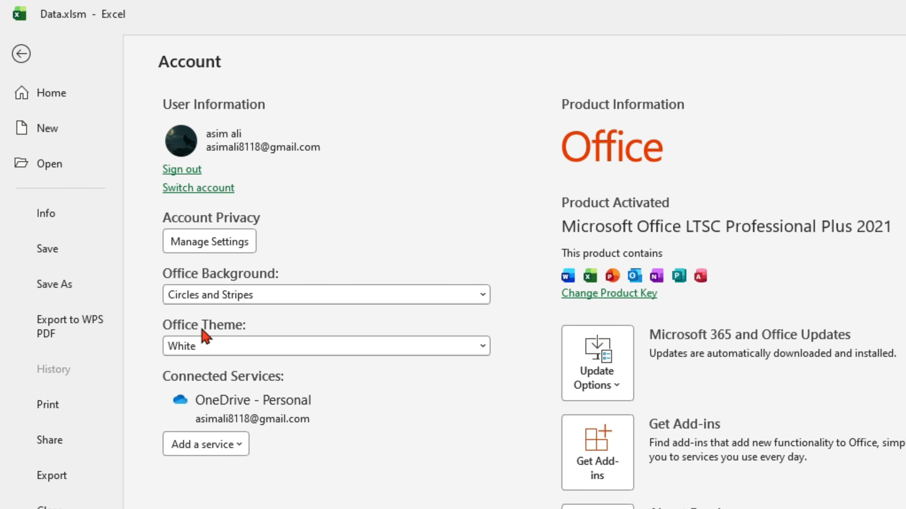
pyautogui.click(473, 346)
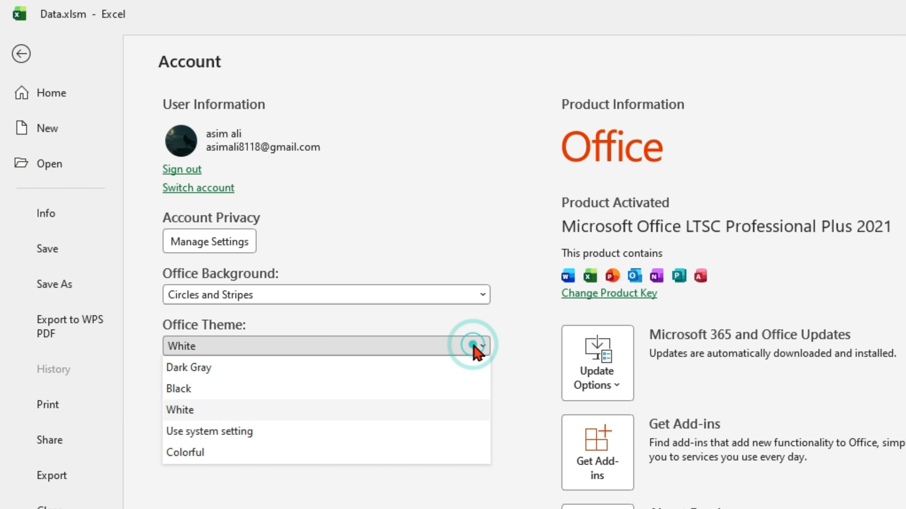
pyautogui.click(288, 373)
pyautogui.click(21, 53)
pyautogui.click(522, 415)
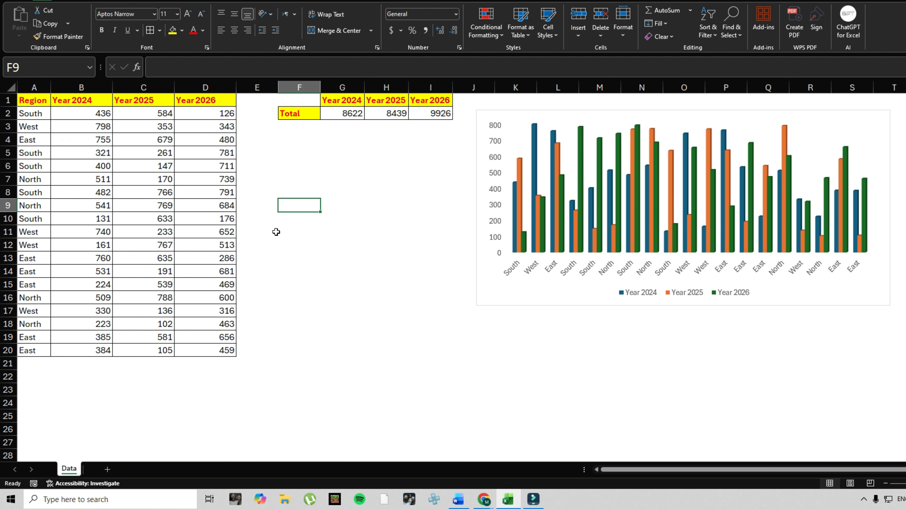
# Step: Add East as a new region in cell A21 and move on to B21
pyautogui.click(44, 363)
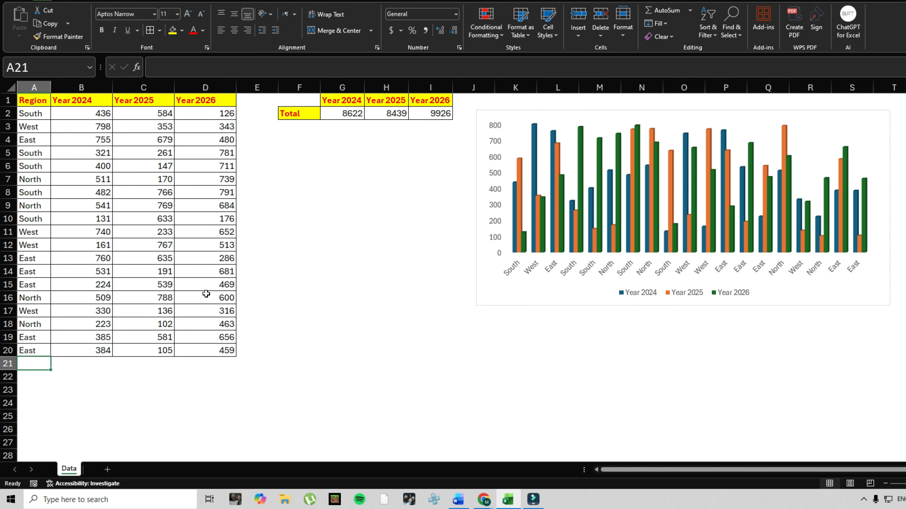
pyautogui.write('East')
pyautogui.press('Tab')
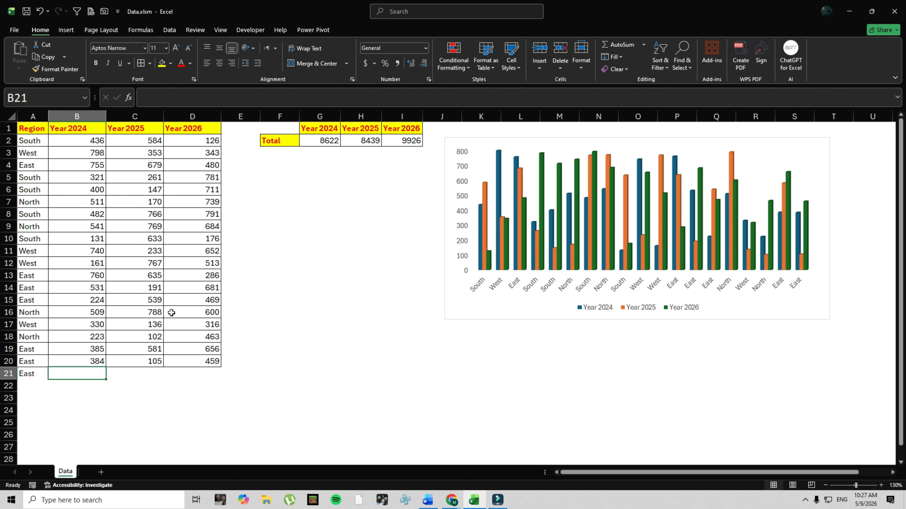
# Step: Set the direction for moving the selection after Enter to Right in the advanced editing options and apply it
pyautogui.click(15, 30)
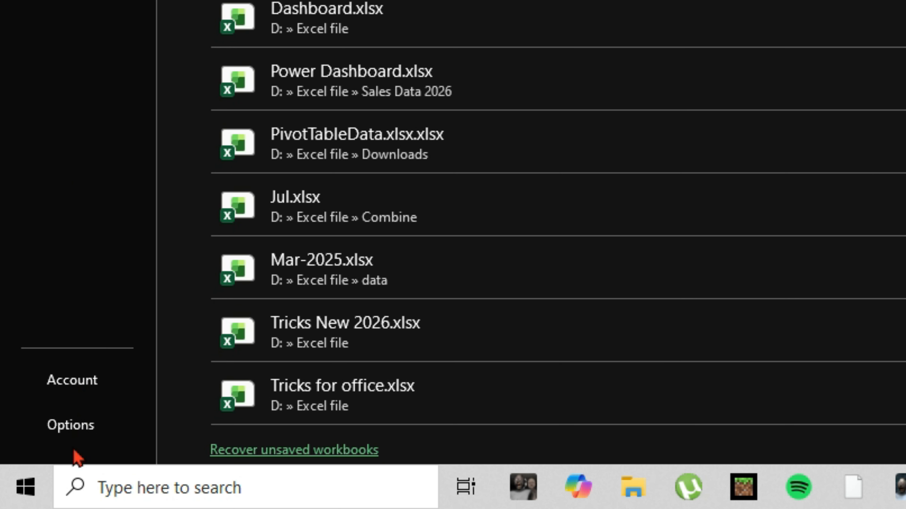
pyautogui.click(74, 427)
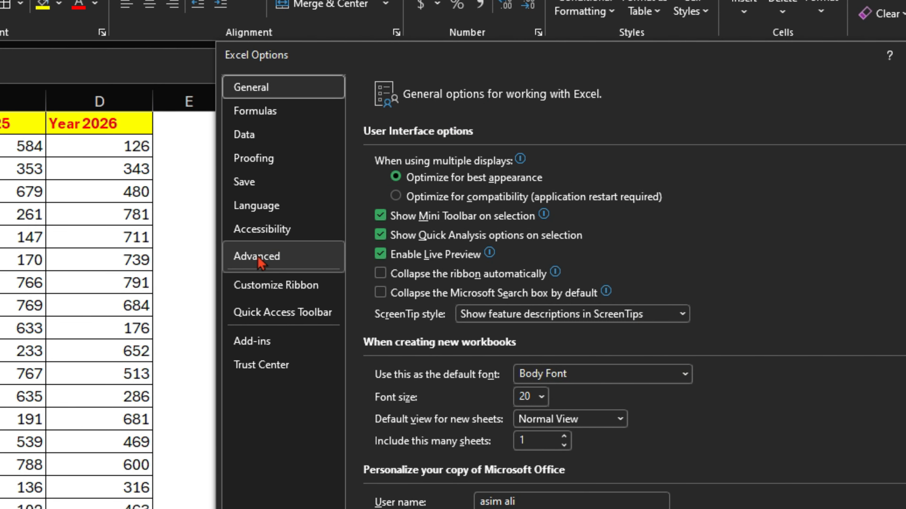
pyautogui.click(257, 256)
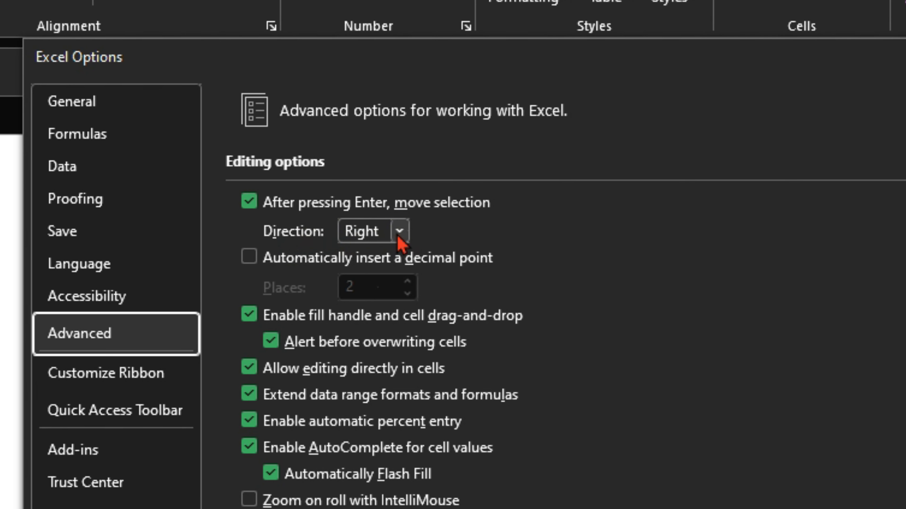
pyautogui.click(400, 232)
pyautogui.click(377, 259)
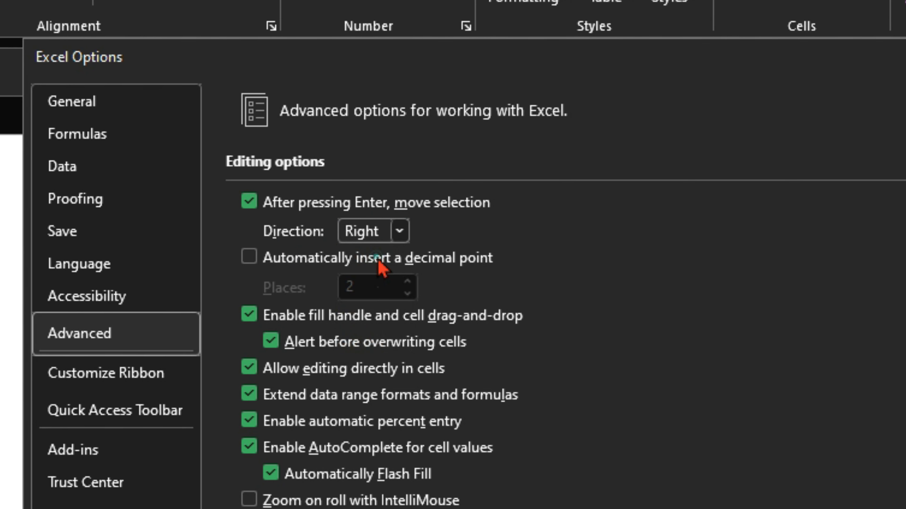
pyautogui.click(399, 234)
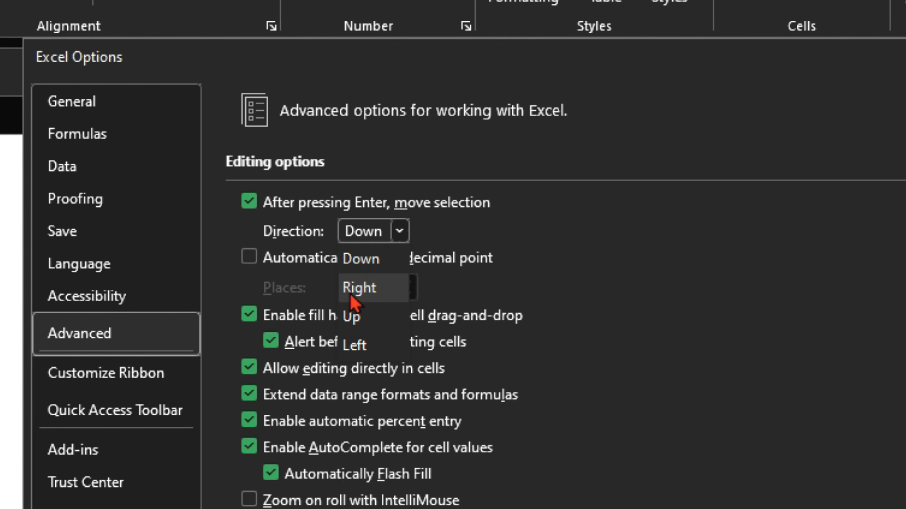
pyautogui.click(364, 291)
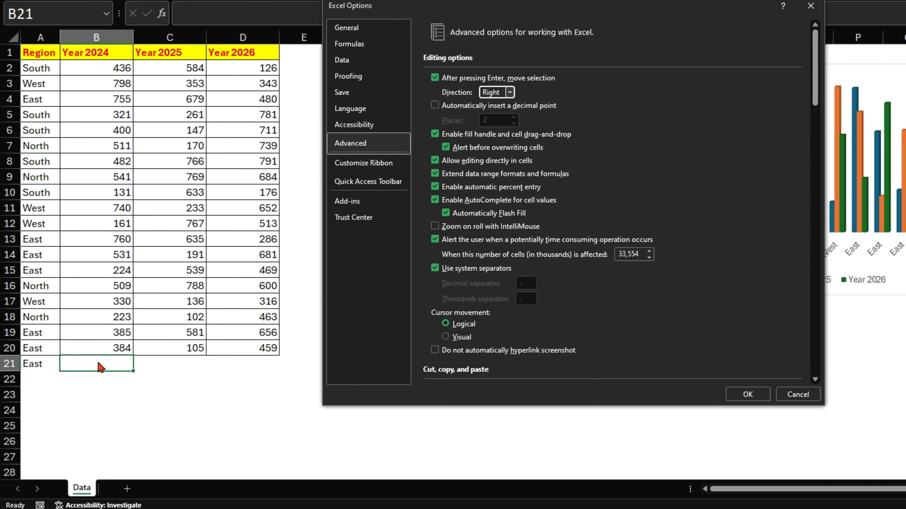
pyautogui.click(734, 394)
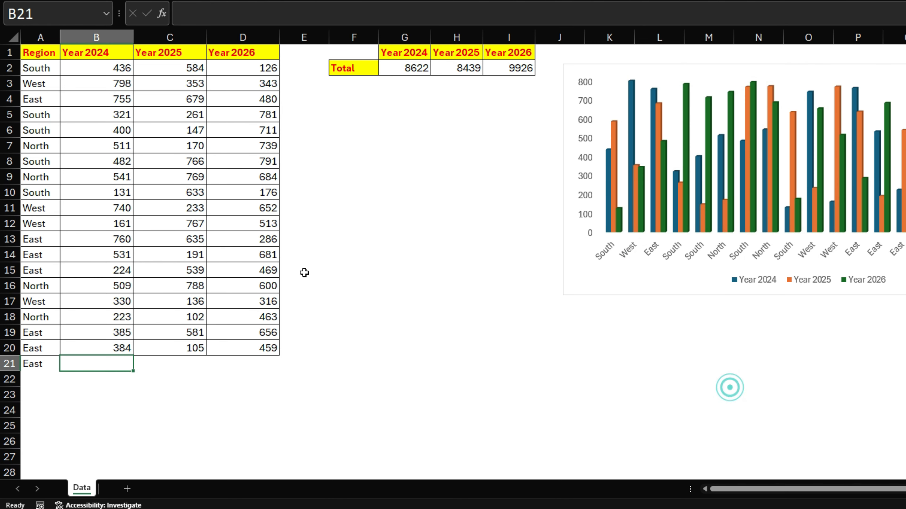
# Step: Test the Enter direction by moving the selection along row 21 from B21 to E21
pyautogui.press('Return')
pyautogui.press('Return')
pyautogui.press('Return')
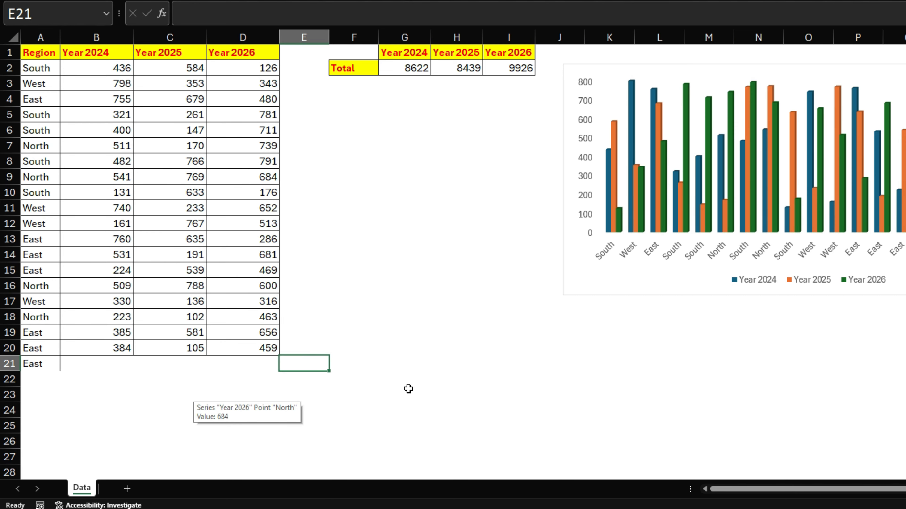
pyautogui.click(392, 270)
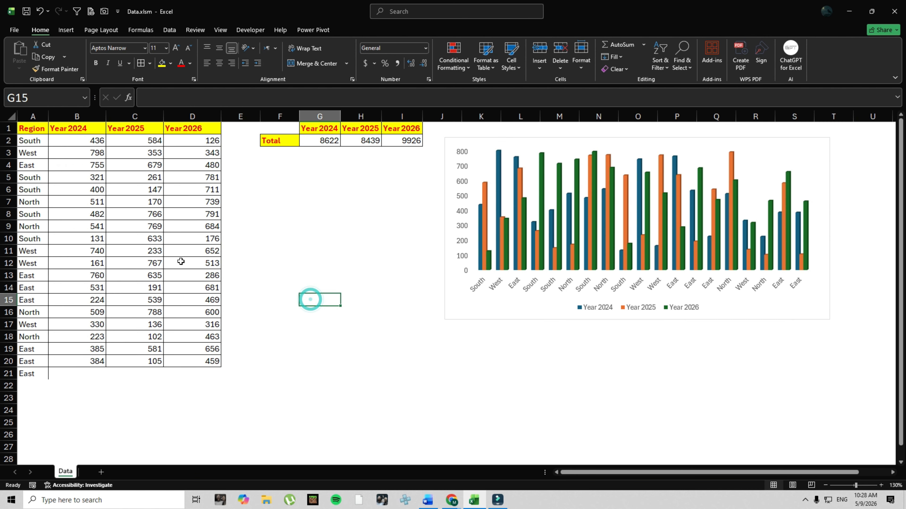
# Step: Check the formula of the Year 2024 total in G2 and set the calculation mode to Manual
pyautogui.click(334, 145)
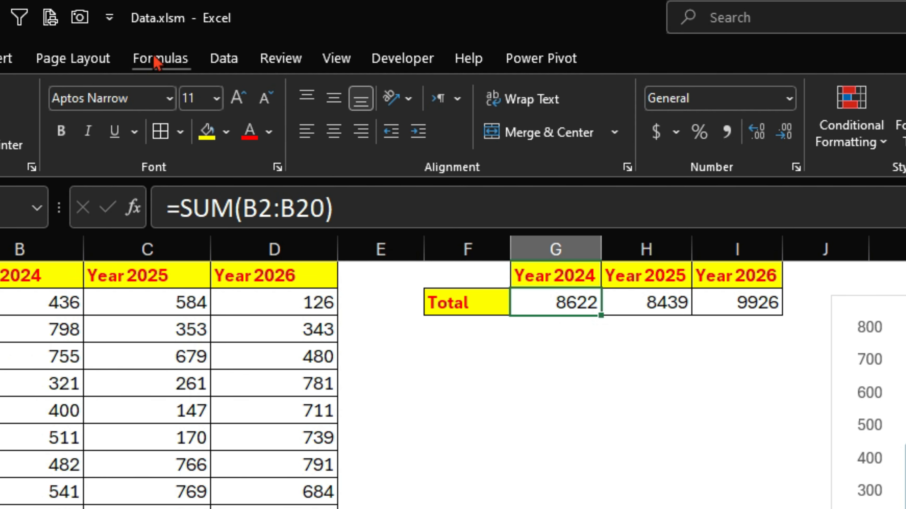
pyautogui.click(138, 29)
pyautogui.click(905, 125)
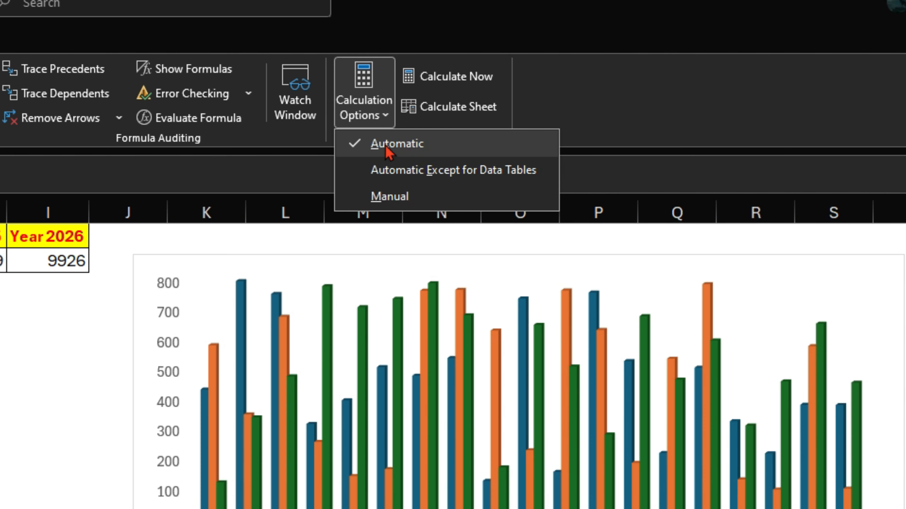
pyautogui.click(366, 196)
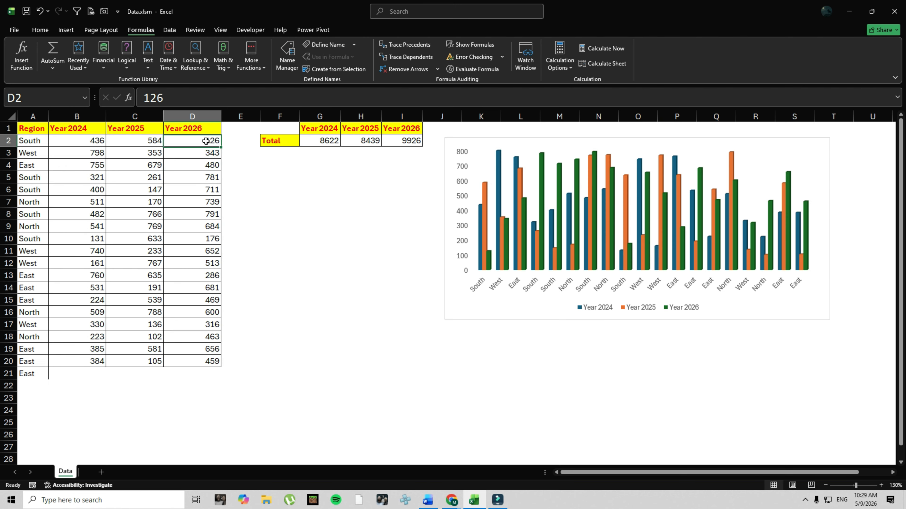
# Step: Enter 22222 as the Year 2026 value in D2 and recalculate the totals manually
pyautogui.write('22222')
pyautogui.click(402, 140)
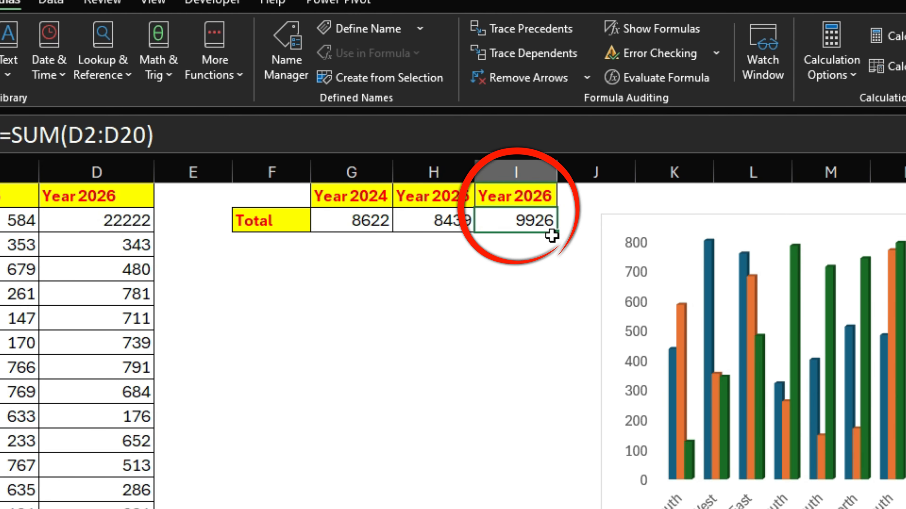
pyautogui.press('F9')
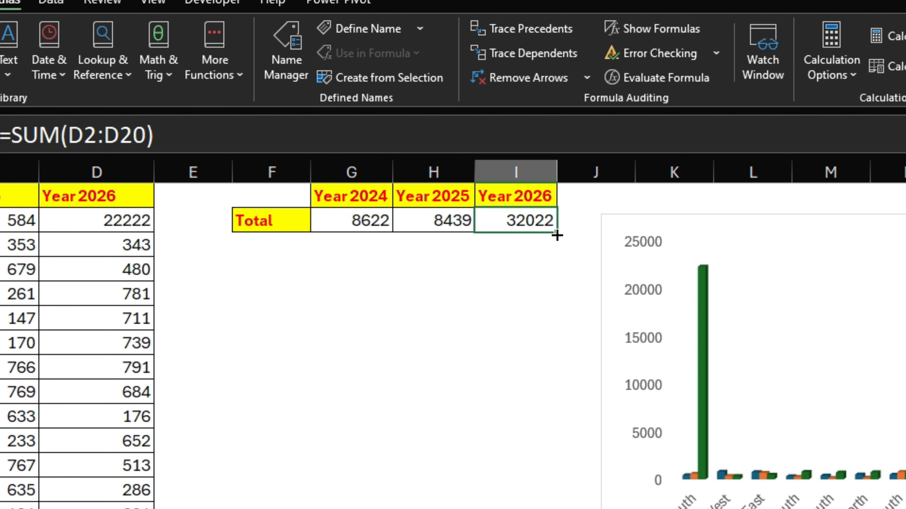
# Step: Inspect the total formulas in G2, H2 and I2 following the manual recalculation
pyautogui.click(281, 280)
pyautogui.click(513, 221)
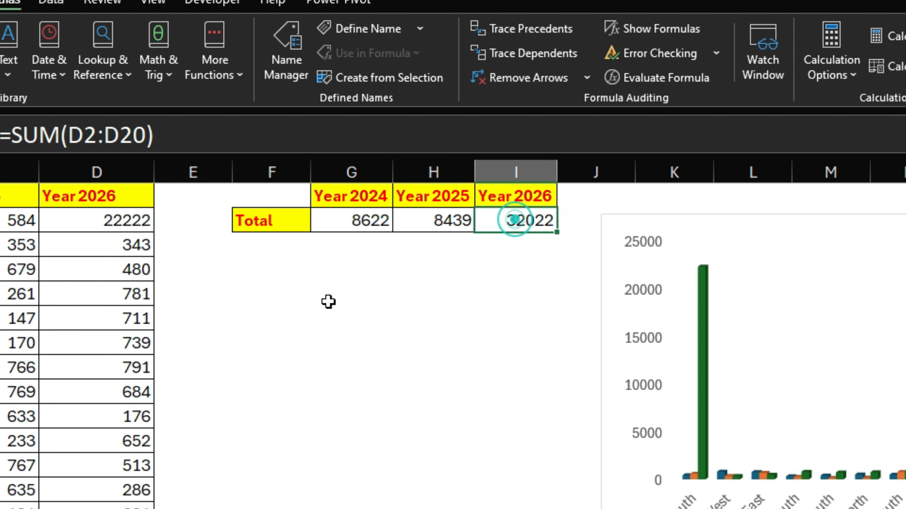
pyautogui.click(379, 229)
pyautogui.click(408, 224)
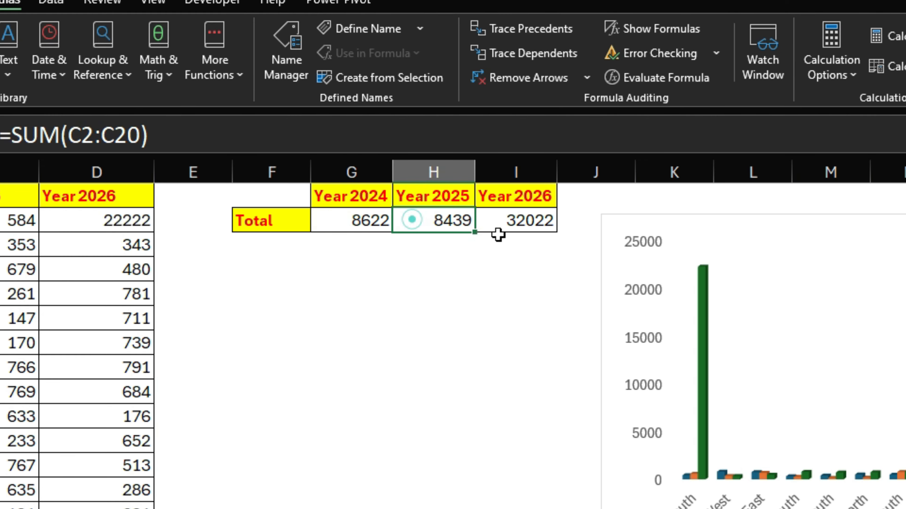
pyautogui.click(513, 225)
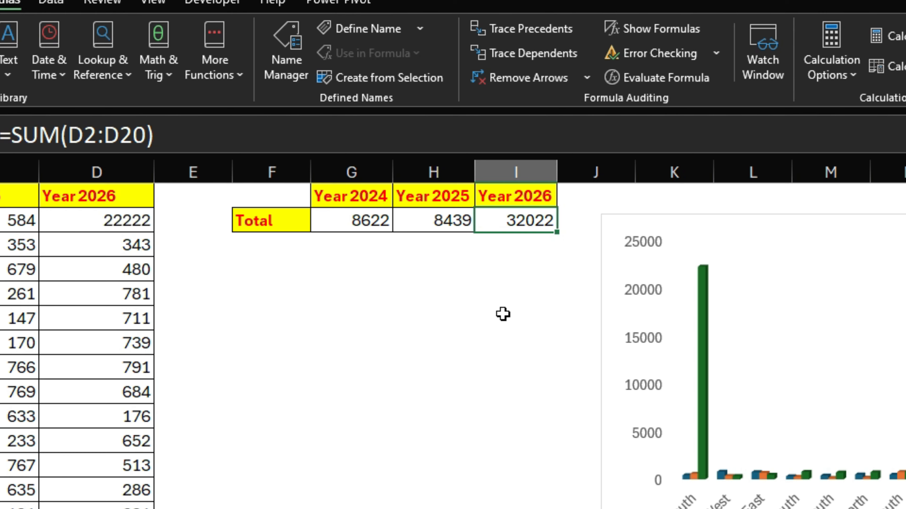
# Step: Undo the value entered in D2 and set the calculation mode to Automatic
pyautogui.hotkey('ctrl', 'z')
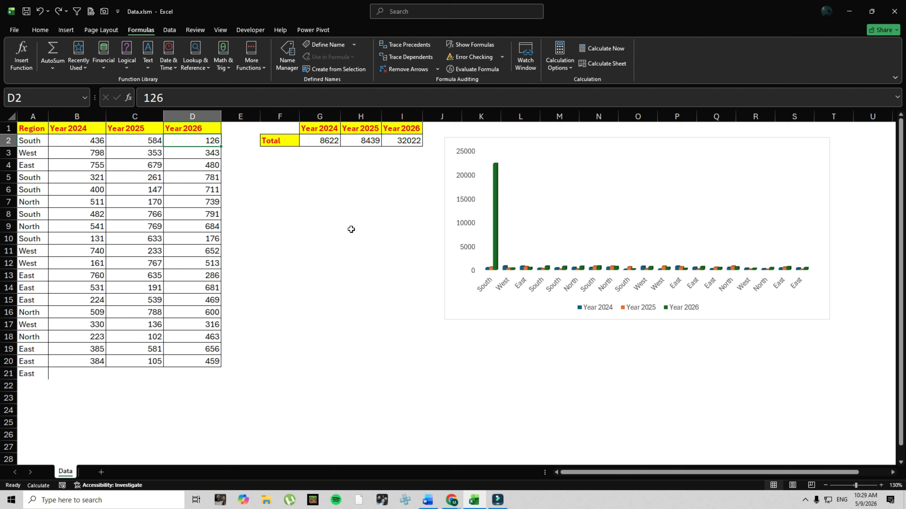
pyautogui.click(414, 399)
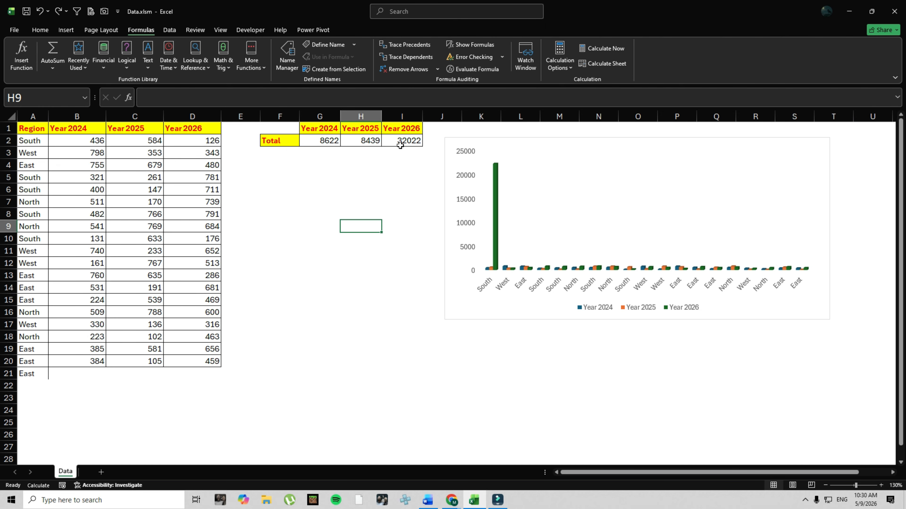
pyautogui.click(560, 57)
pyautogui.click(562, 83)
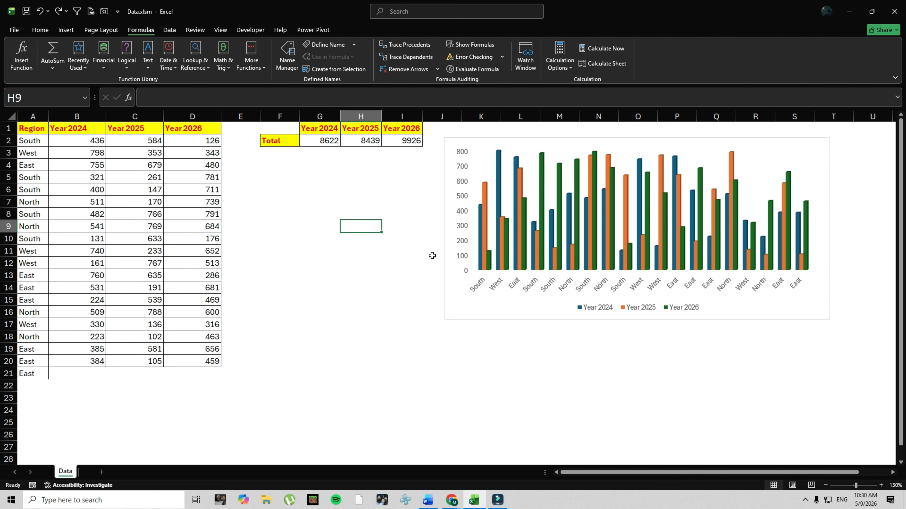
# Step: Move the chart beneath the totals table and enable showing data in hidden rows and columns for it
pyautogui.moveTo(430, 187); pyautogui.dragTo(263, 177)
pyautogui.click(352, 363)
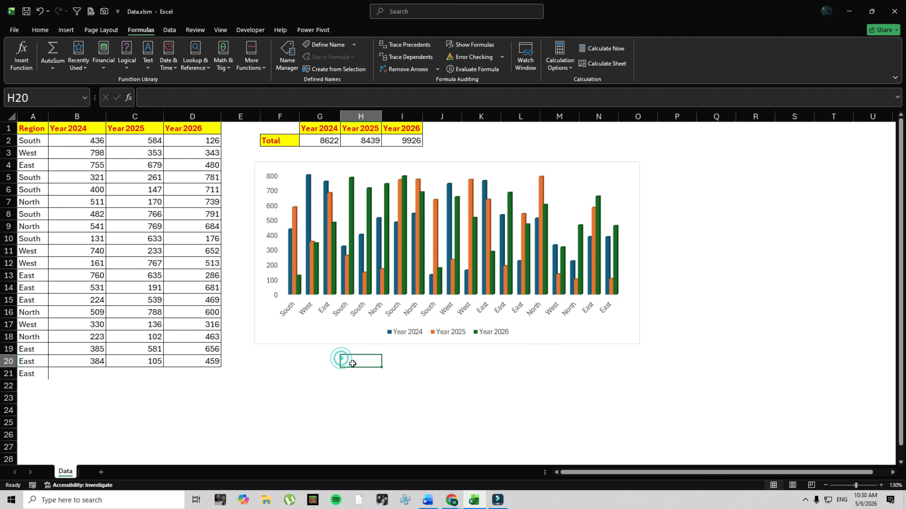
pyautogui.rightClick(312, 172)
pyautogui.click(335, 228)
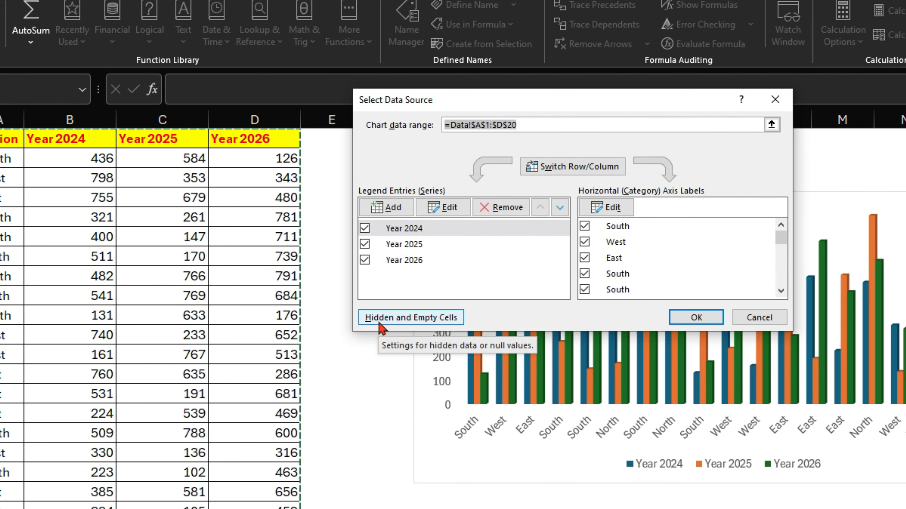
pyautogui.click(439, 322)
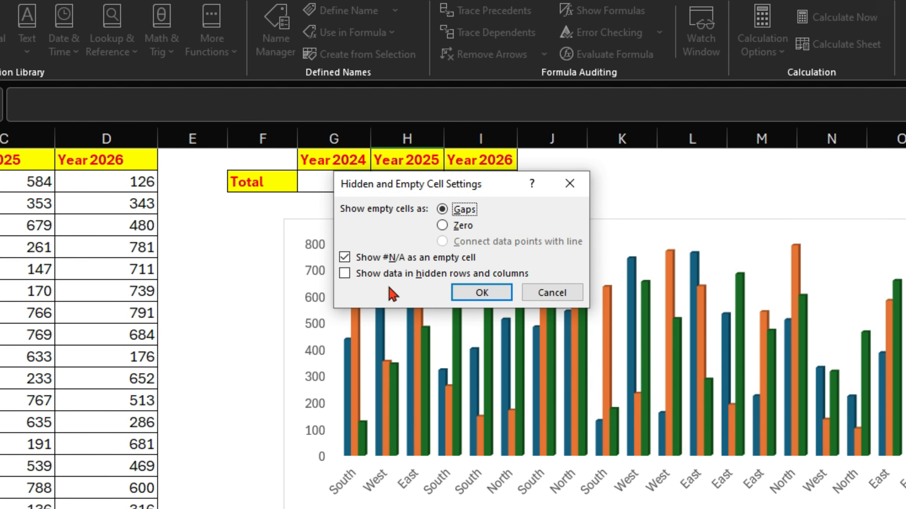
pyautogui.click(344, 273)
pyautogui.click(481, 292)
# Step: Hide columns C and D of the chart's source data
pyautogui.moveTo(5, 139); pyautogui.dragTo(106, 139)
pyautogui.hotkey('ctrl', '0')
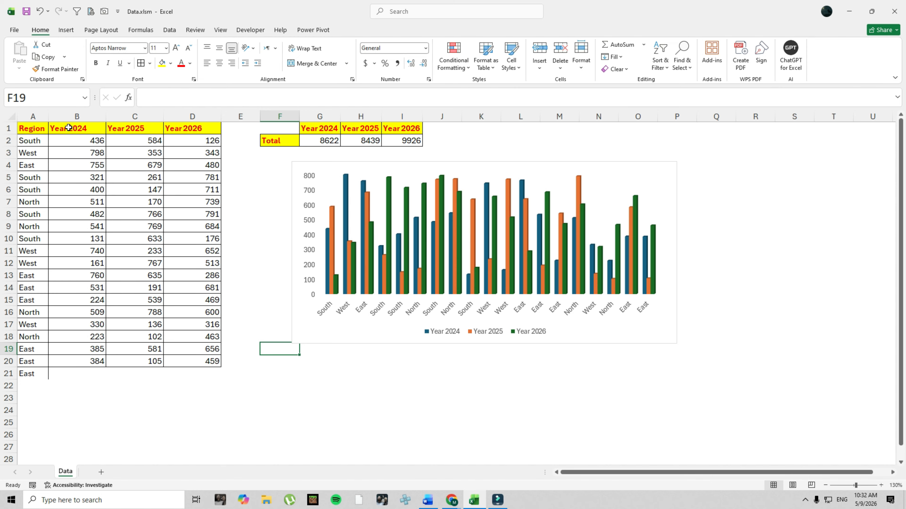
# Step: Filter the data table by the South region, based on the value in cell A8
pyautogui.press('alt')
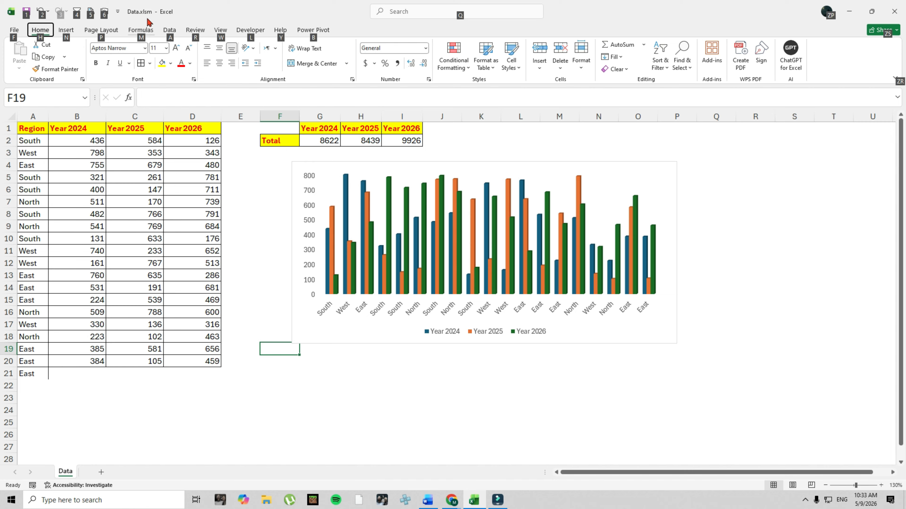
pyautogui.press('Escape')
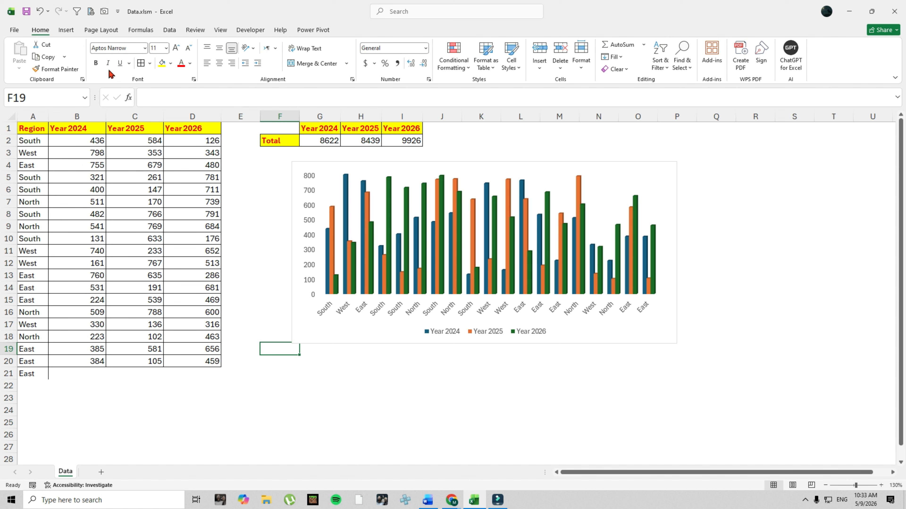
pyautogui.click(34, 216)
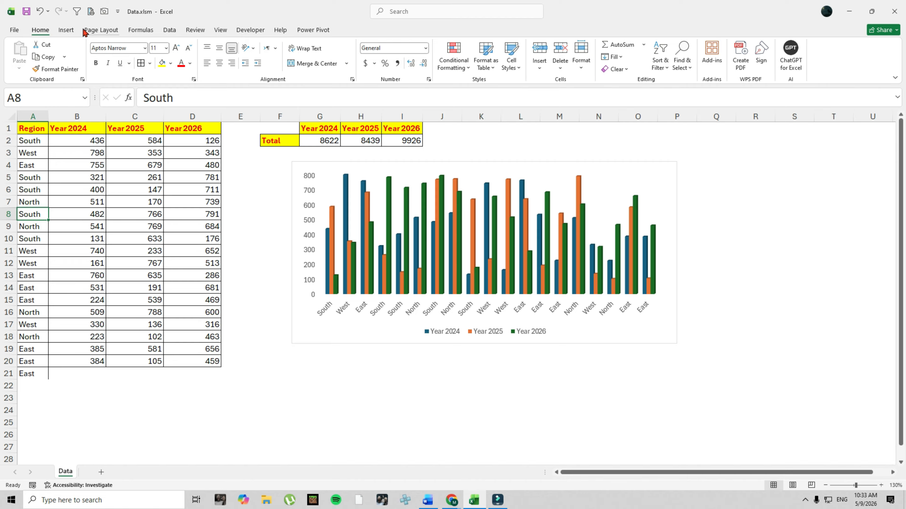
pyautogui.press('alt')
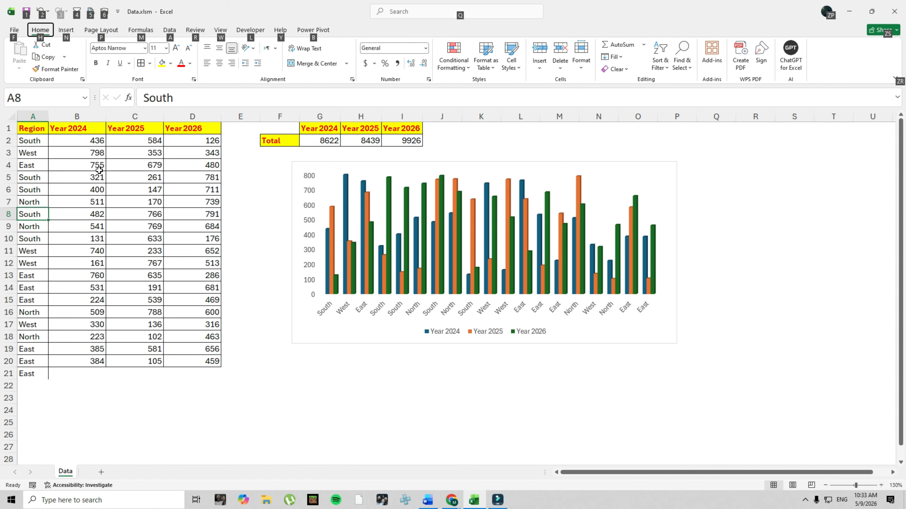
pyautogui.press('4')
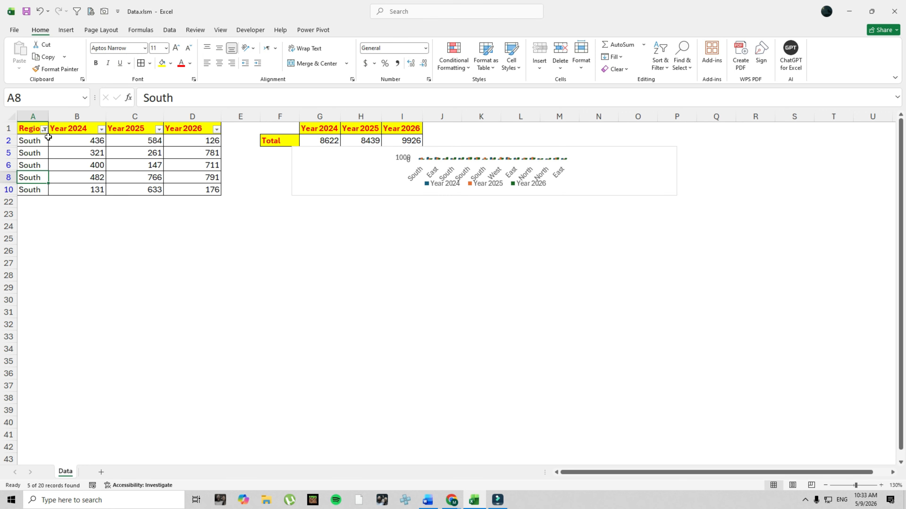
# Step: Remove the Region filter so that the data table includes all regions
pyautogui.click(44, 129)
pyautogui.click(29, 252)
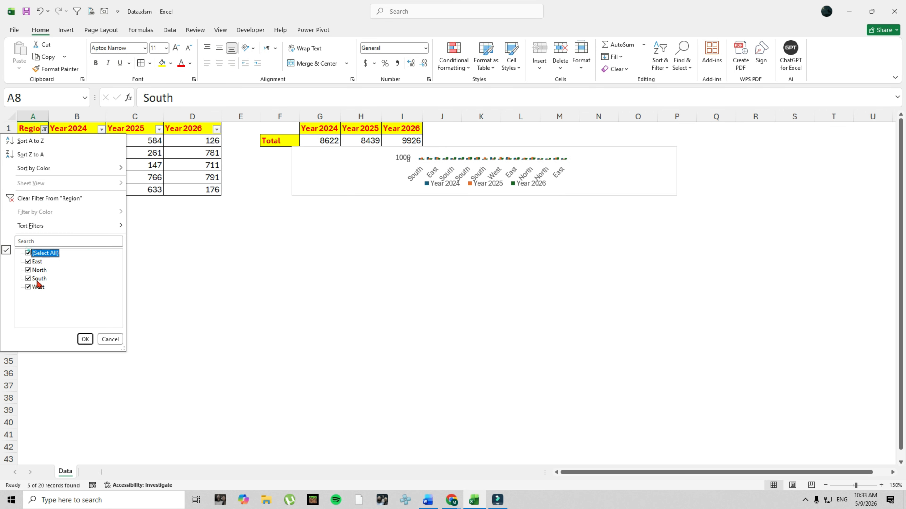
pyautogui.click(85, 339)
pyautogui.click(129, 209)
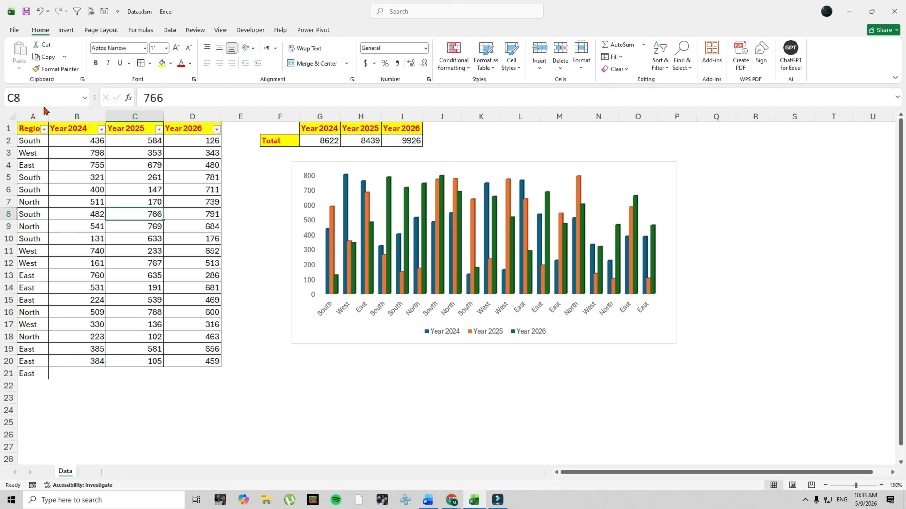
# Step: Add a text alignment command from the All Commands list to the Quick Access Toolbar in Excel Options
pyautogui.click(13, 31)
pyautogui.click(30, 473)
pyautogui.click(290, 235)
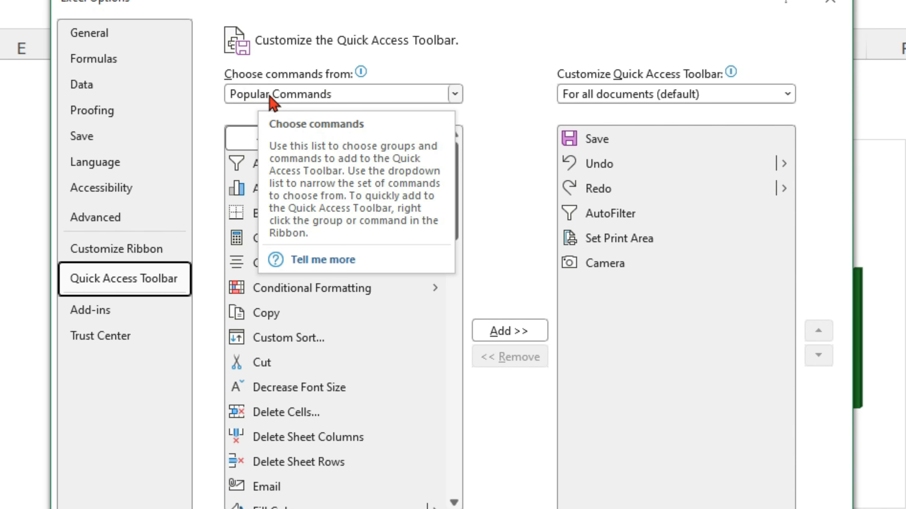
pyautogui.click(454, 97)
pyautogui.click(271, 145)
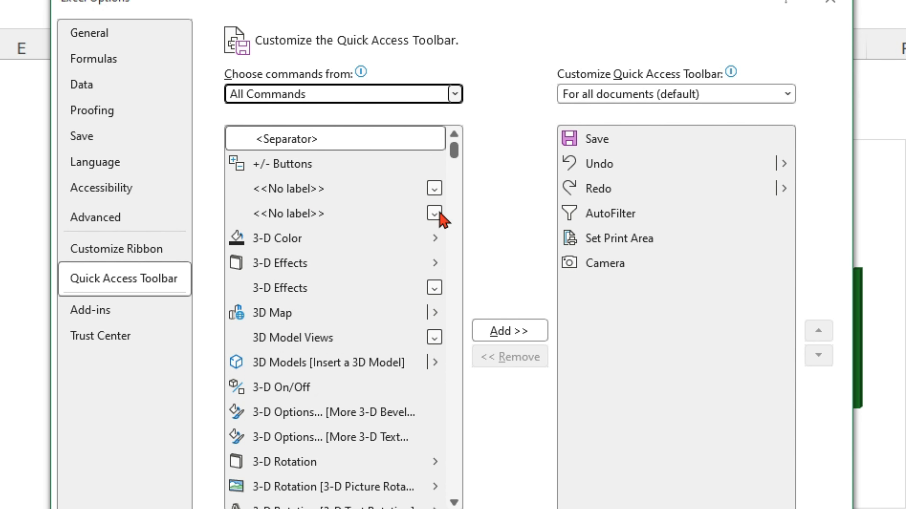
pyautogui.moveTo(453, 154); pyautogui.dragTo(455, 175)
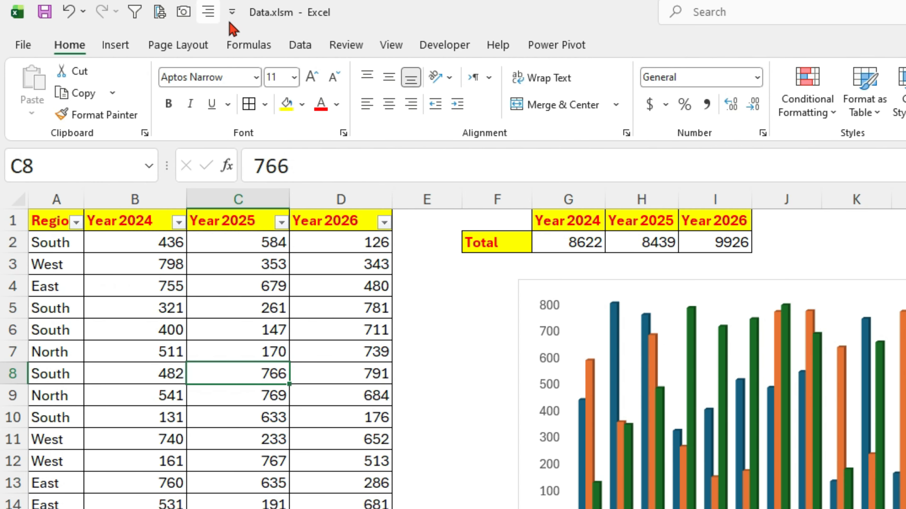
# Step: Show the worksheet gridlines
pyautogui.click(443, 437)
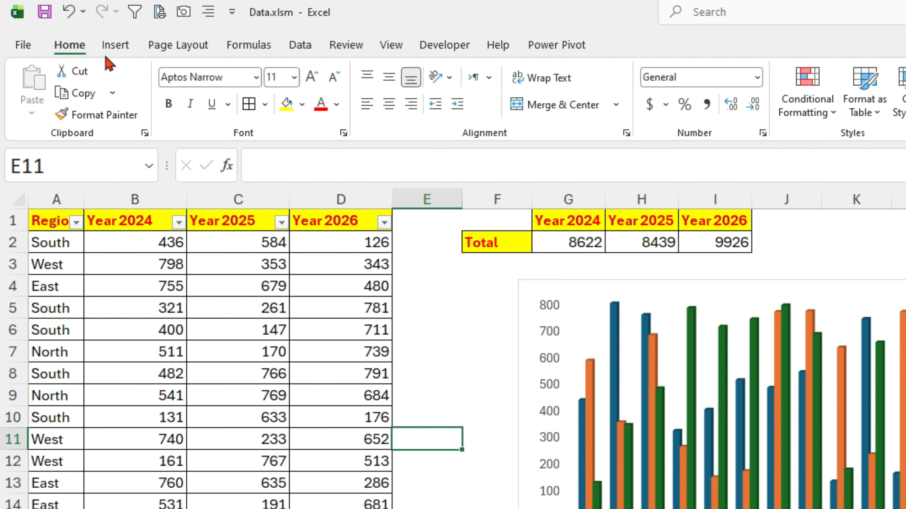
pyautogui.click(393, 46)
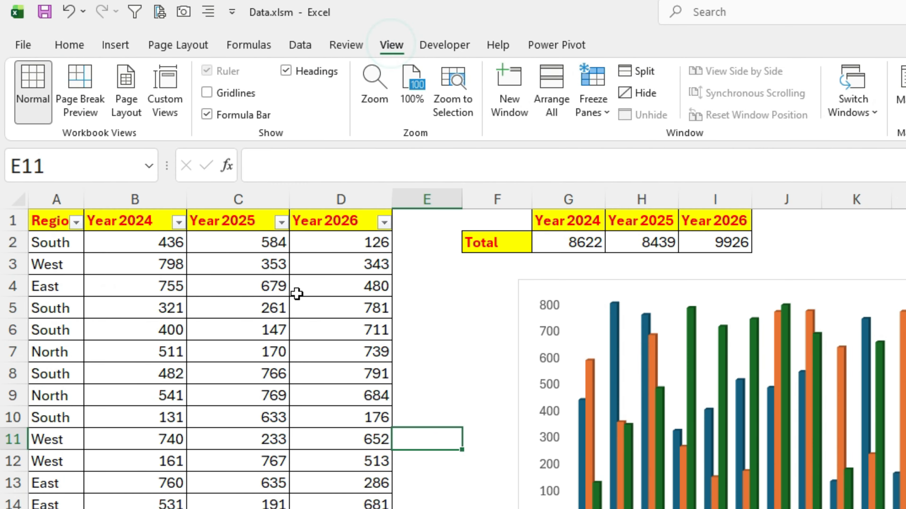
pyautogui.click(226, 94)
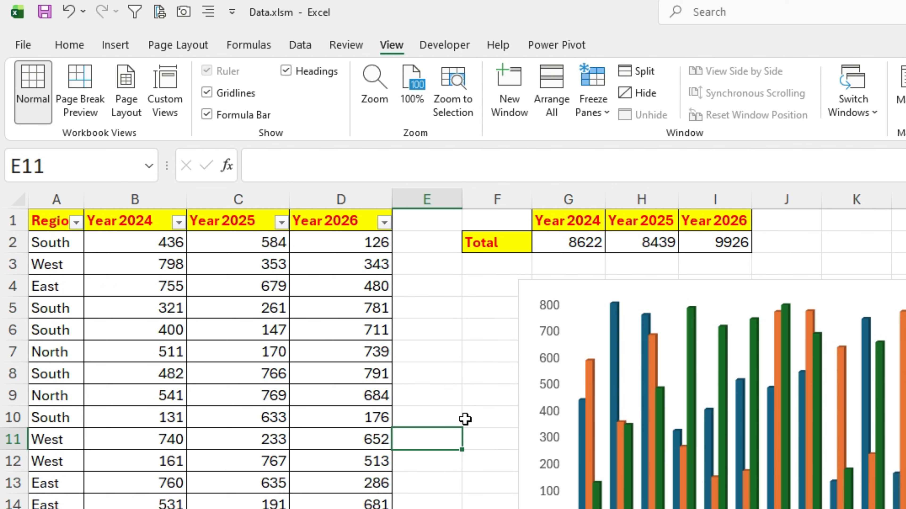
pyautogui.moveTo(497, 508); pyautogui.dragTo(642, 508)
# Step: Hide the worksheet's gridlines, formula bar, and row and column headings
pyautogui.click(210, 95)
pyautogui.click(496, 508)
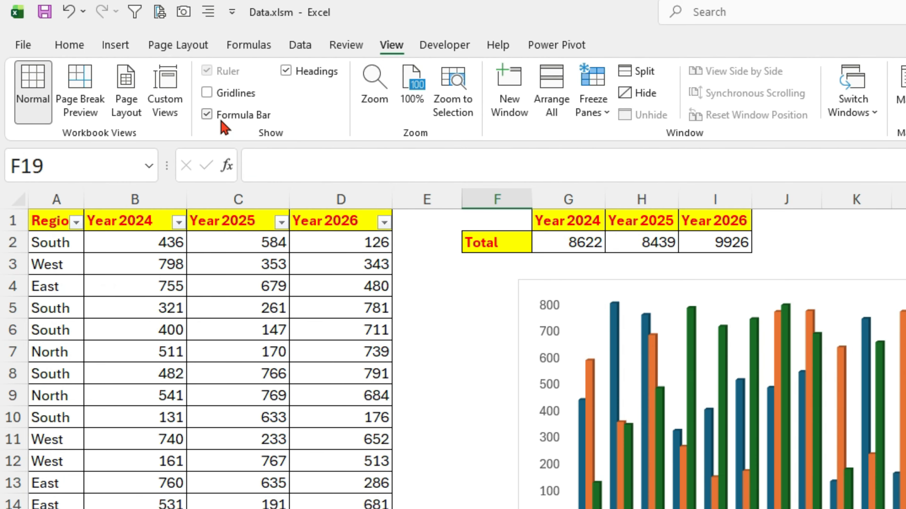
pyautogui.click(208, 115)
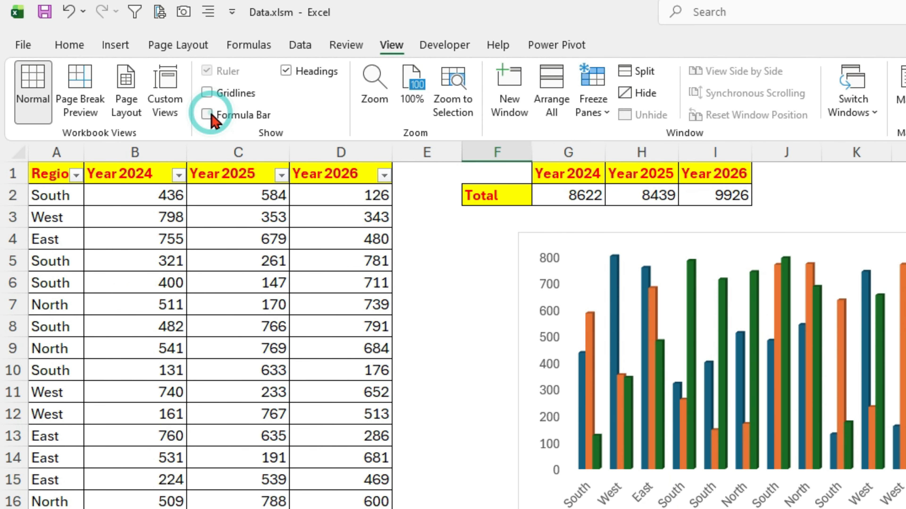
pyautogui.click(286, 71)
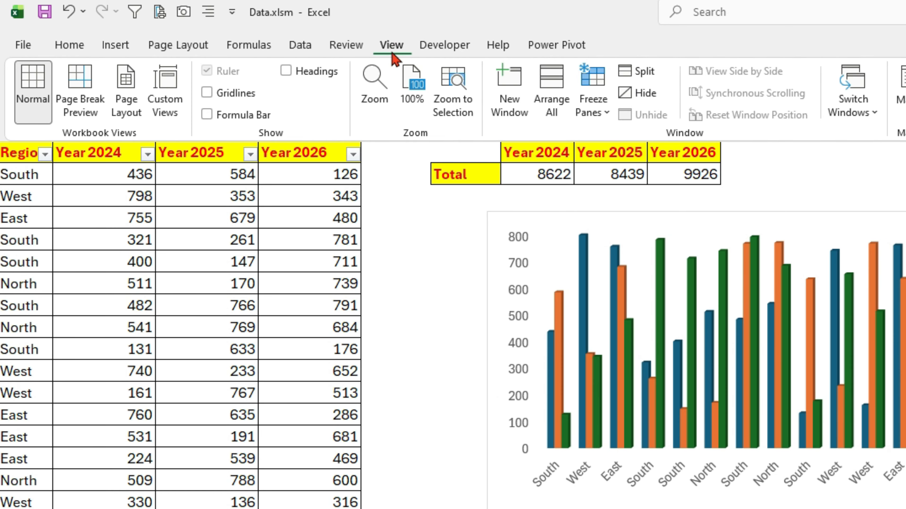
# Step: Restore the row and column headings, formula bar and gridlines
pyautogui.click(286, 71)
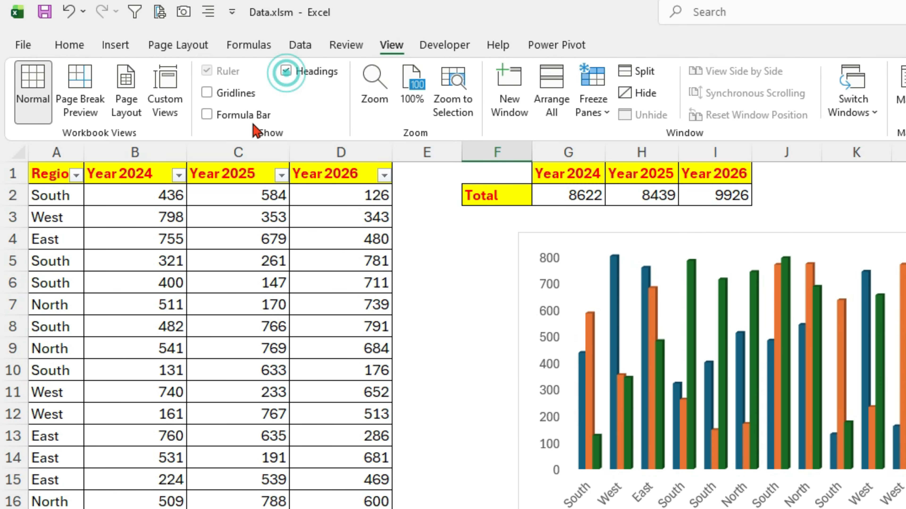
pyautogui.click(206, 115)
pyautogui.click(207, 92)
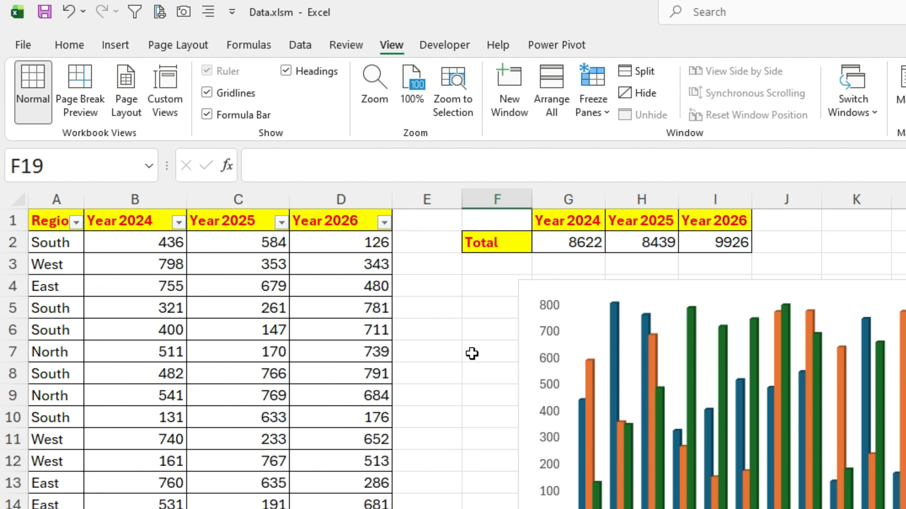